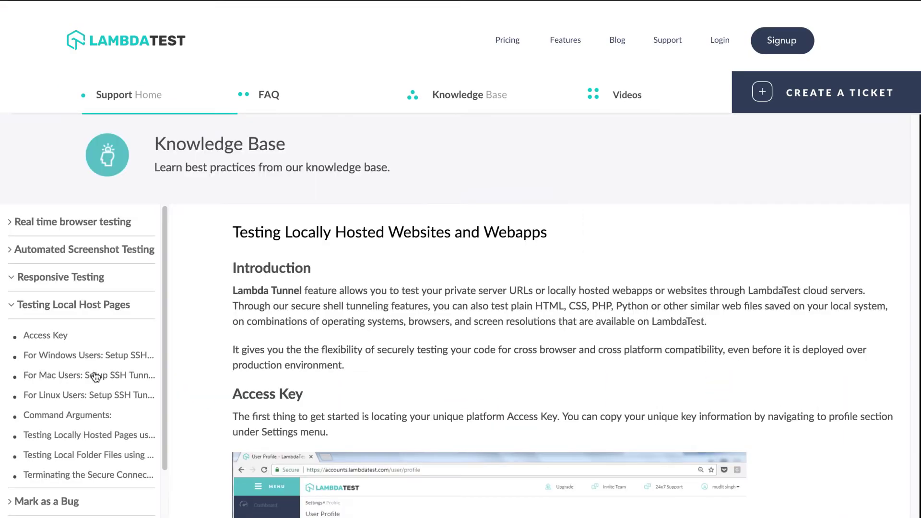
Step: Download the Lambda Tunnel zip for Mac from the 'For Mac Users' instructions
{"action": "left_click", "coordinate": [94, 377]}
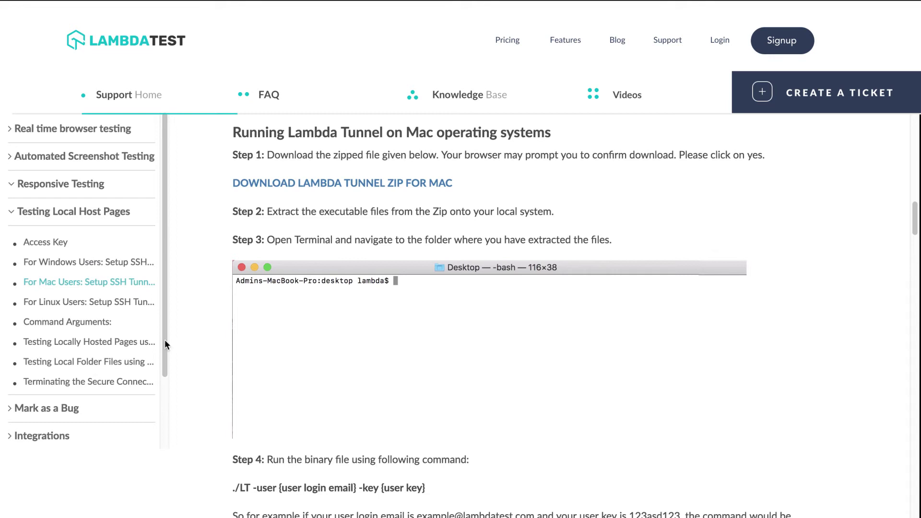
{"action": "left_click", "coordinate": [425, 185]}
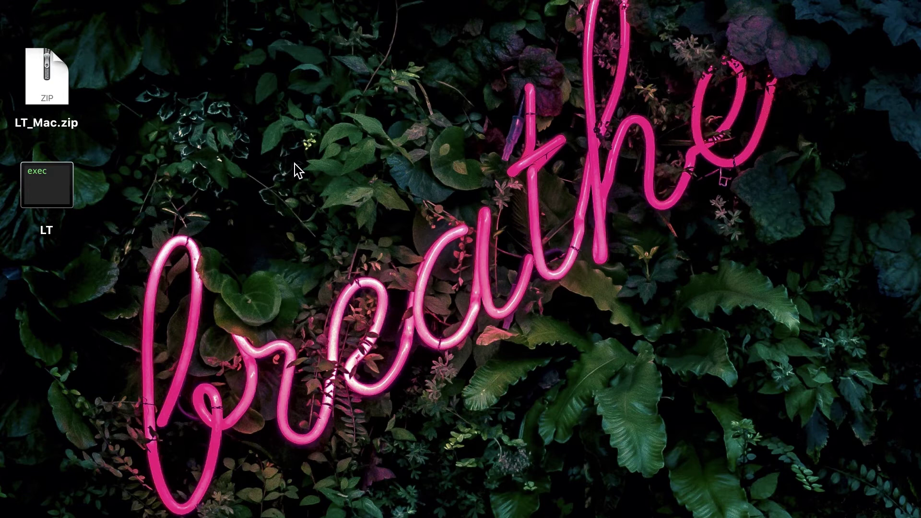
Step: Launch Terminal via Spotlight and change directory to the desktop with cd desktop
{"action": "key", "text": "super+space"}
{"action": "type", "text": "term"}
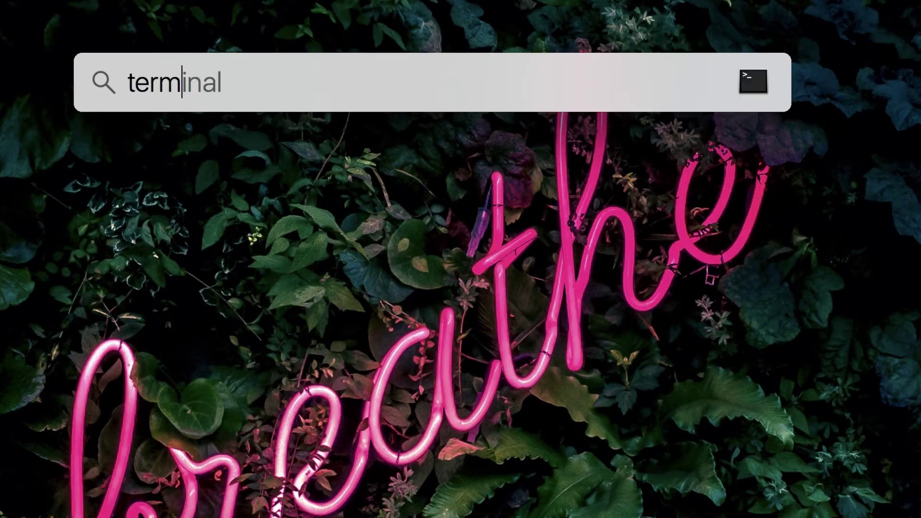
{"action": "key", "text": "Return"}
{"action": "type", "text": "cd"}
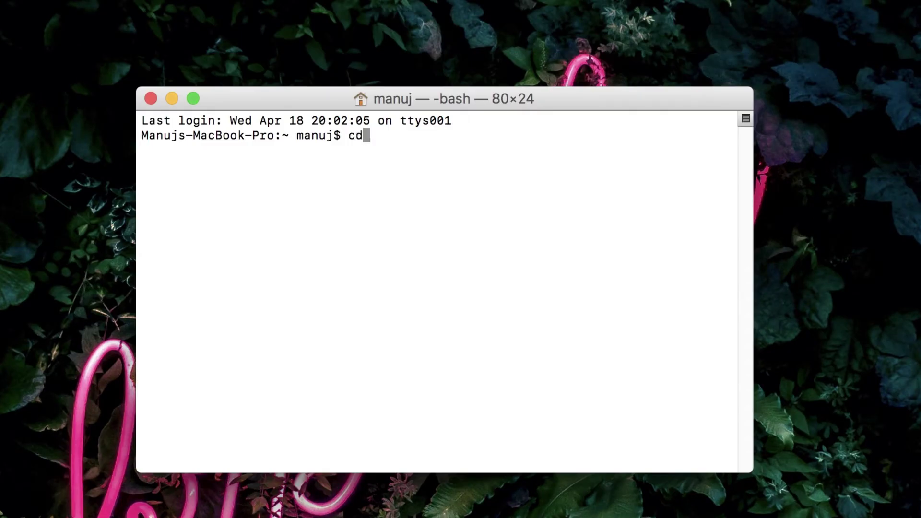
{"action": "type", "text": " deskto"}
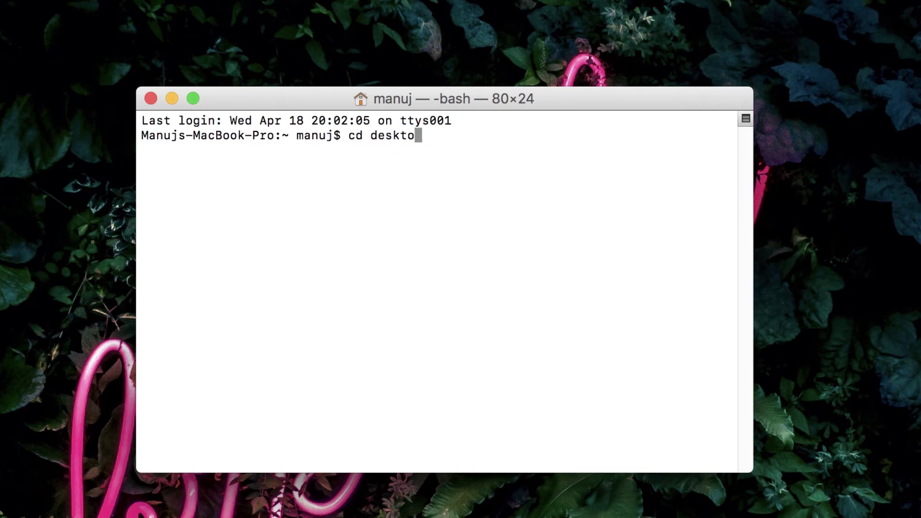
{"action": "type", "text": "p"}
{"action": "key", "text": "Return"}
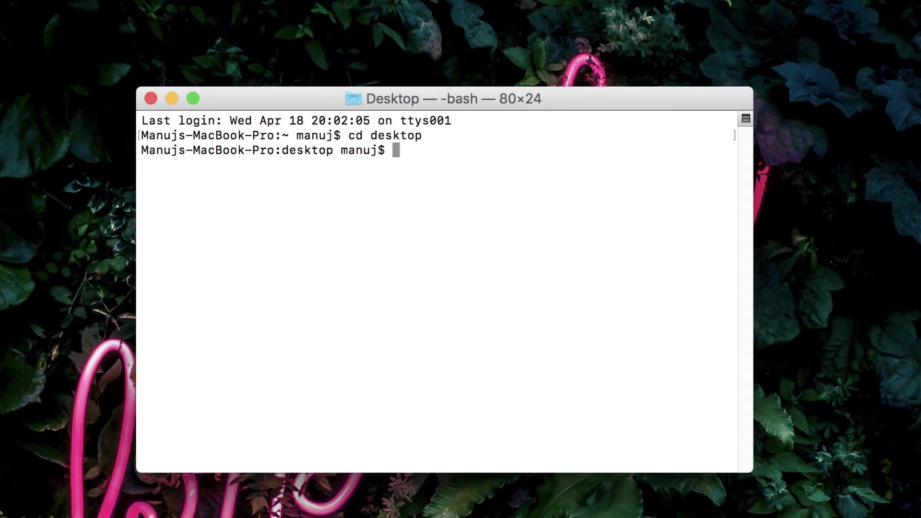
{"action": "type", "text": "./lt "}
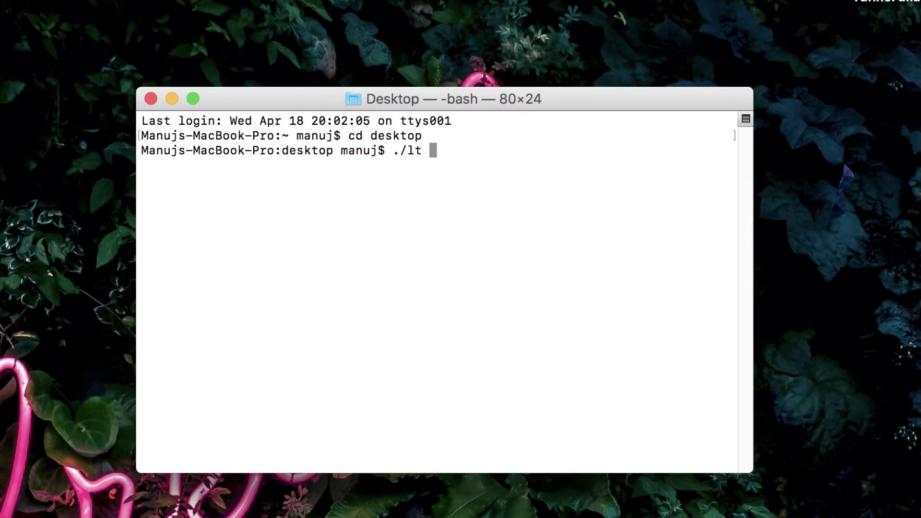
{"action": "type", "text": "-user user@"}
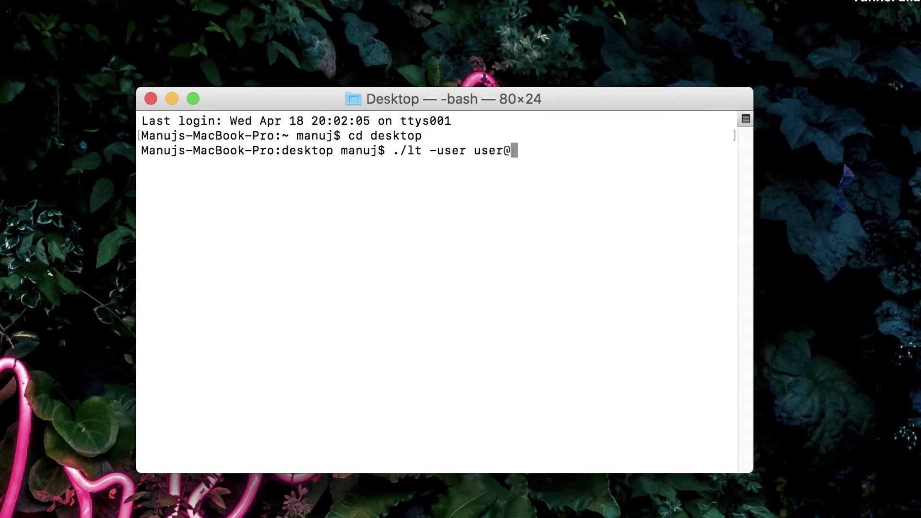
{"action": "type", "text": "lambdatest.com -k"}
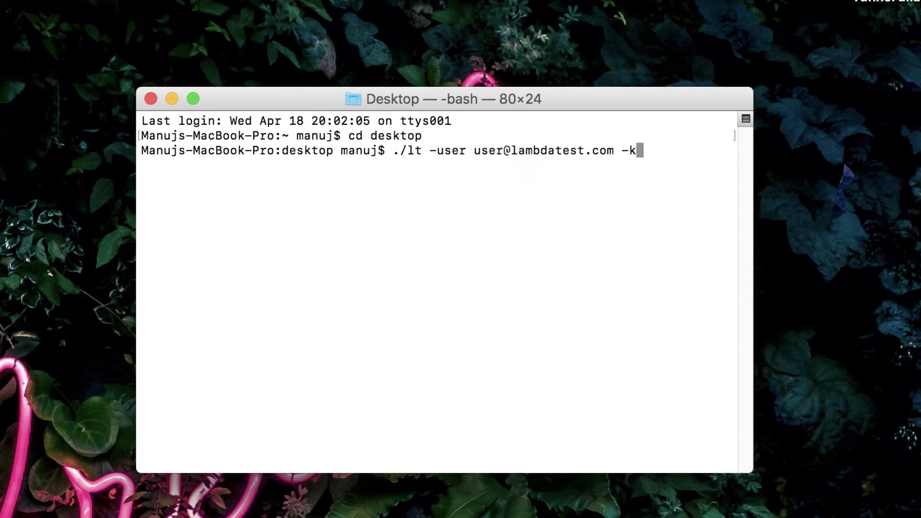
{"action": "type", "text": "ey 123456"}
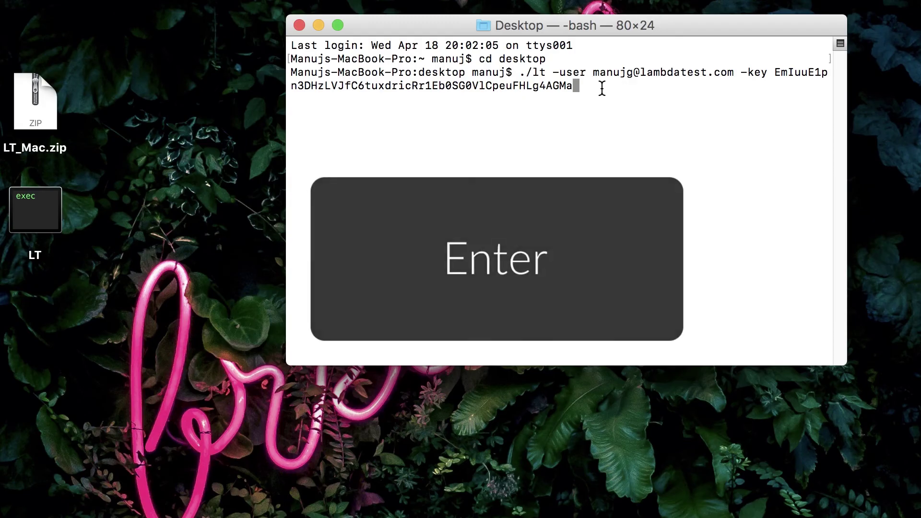
Step: Run the lt tunnel command so LambdaTest shows one active tunnel
{"action": "key", "text": "Return"}
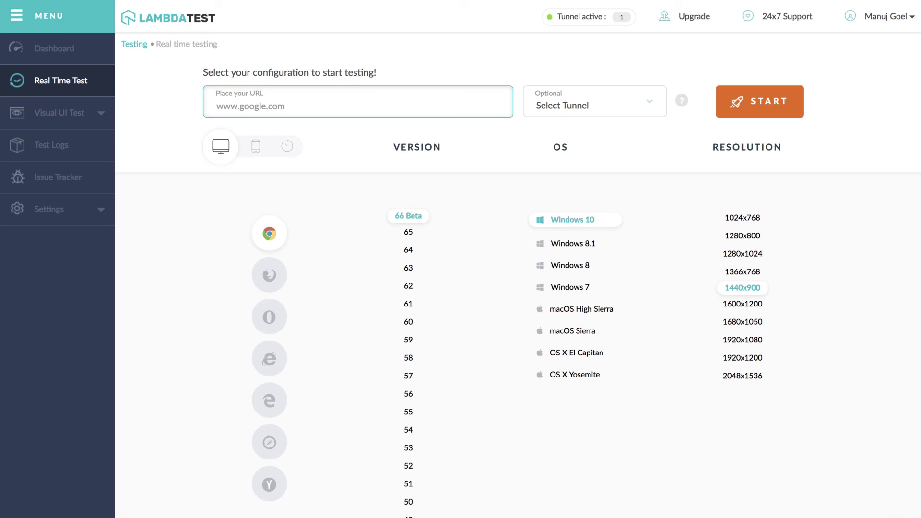
Step: Paste the localhost:8000 page URL and select the Mac tunnel for the real time test
{"action": "key", "text": "ctrl+v"}
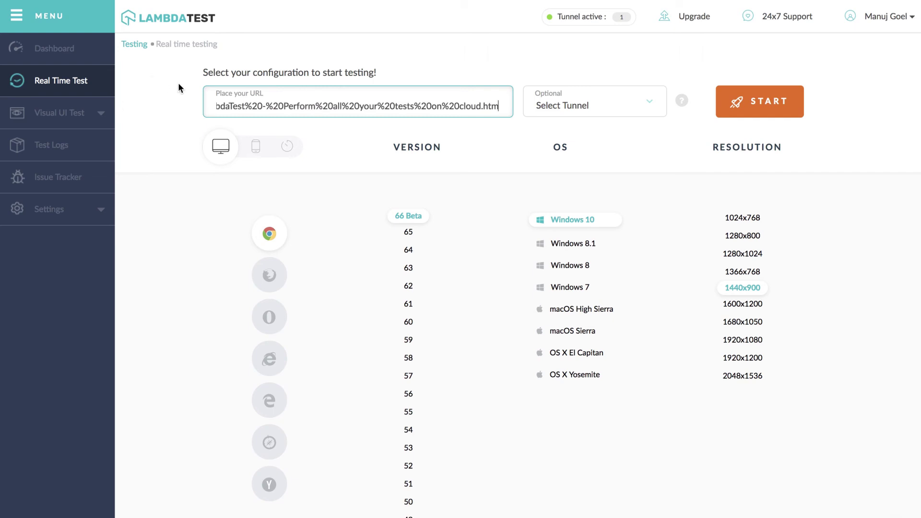
{"action": "left_click_drag", "start_coordinate": [230, 103], "coordinate": [159, 103]}
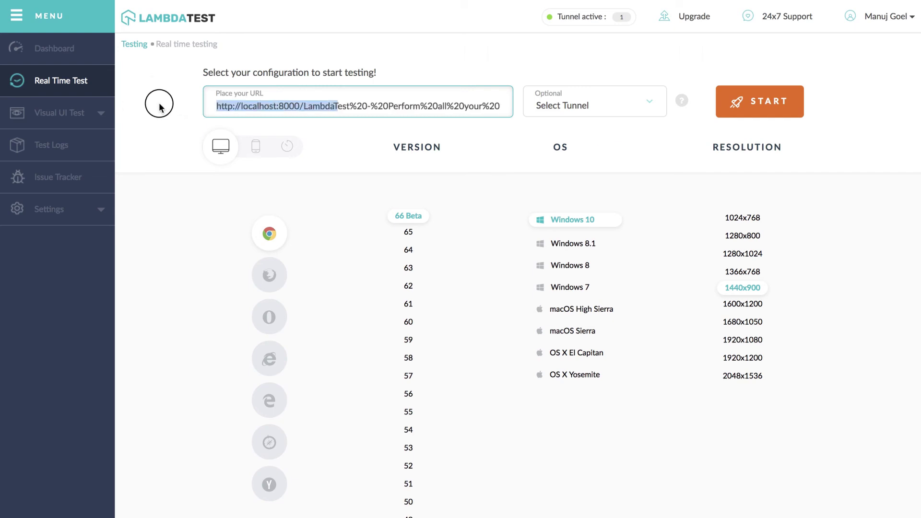
{"action": "left_click", "coordinate": [565, 106]}
{"action": "left_click", "coordinate": [580, 113]}
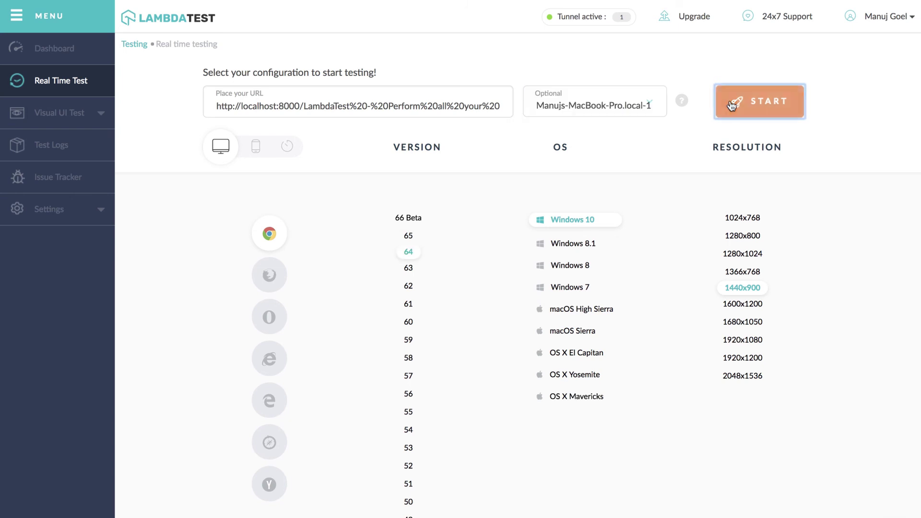